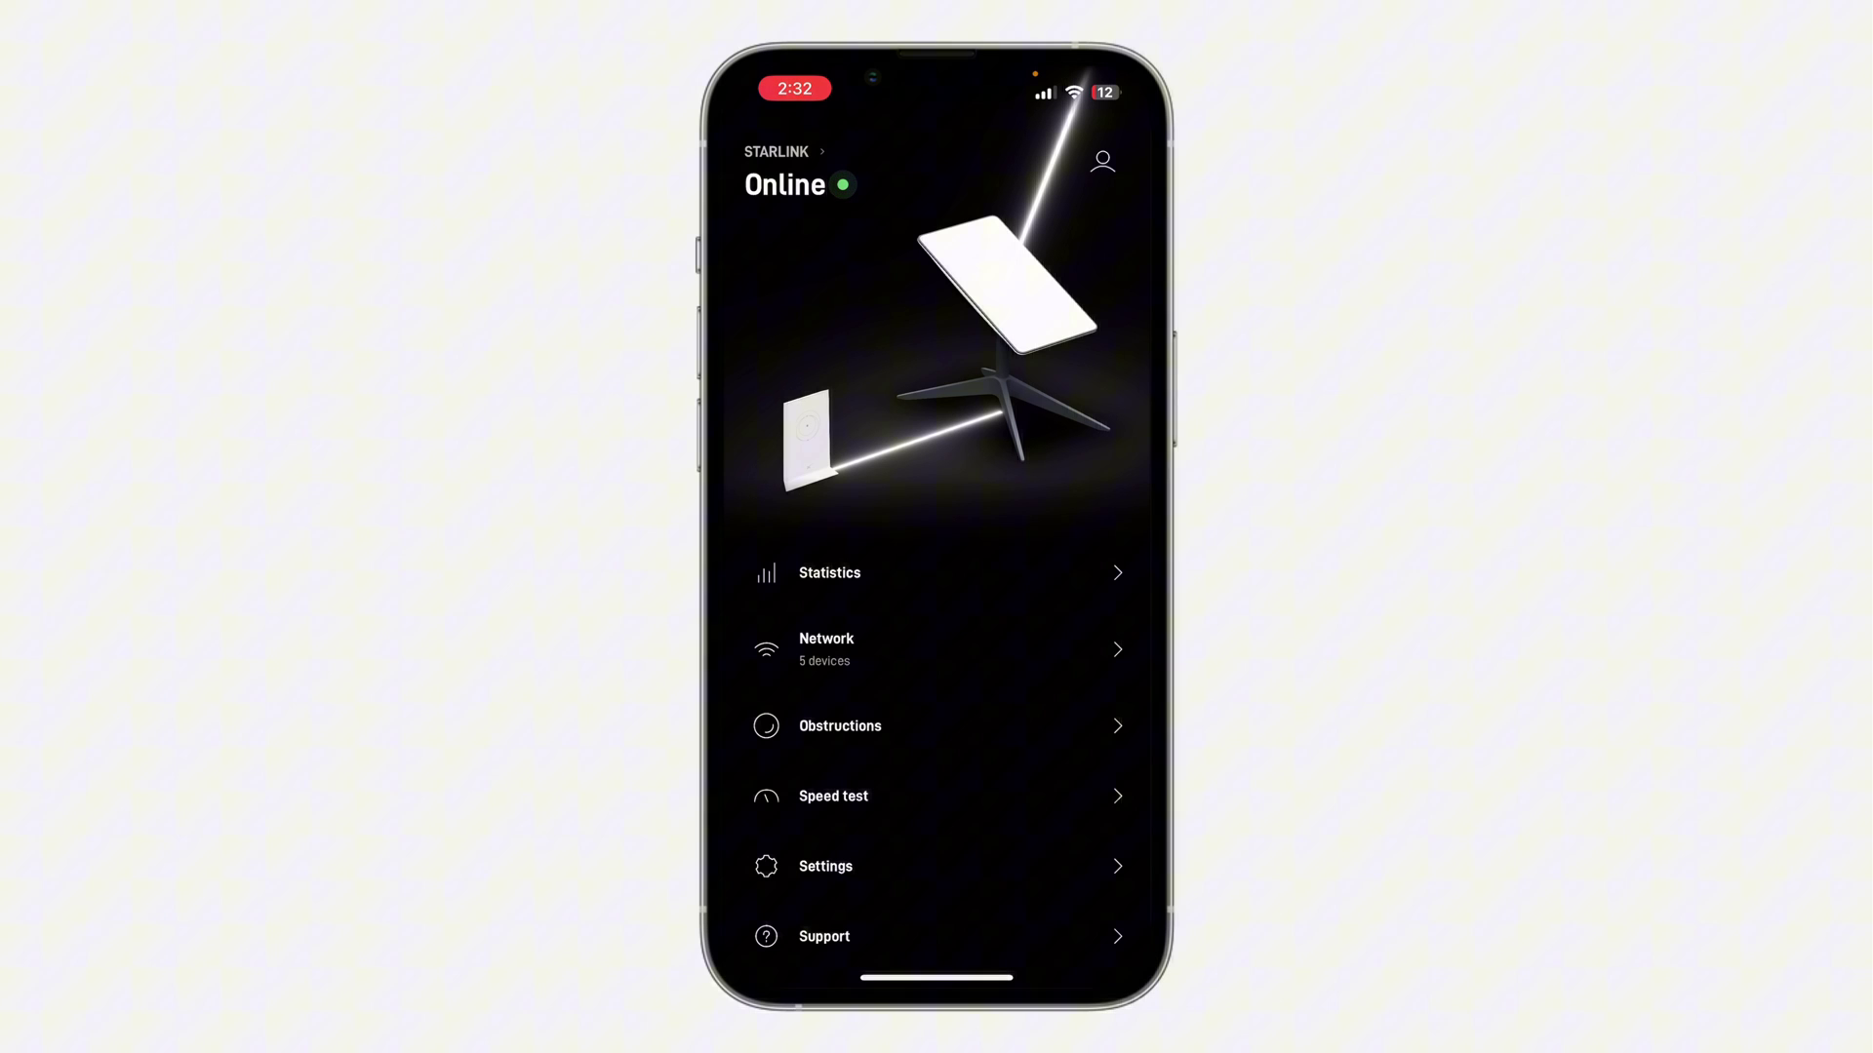
scroll(911, 713, "down", 5)
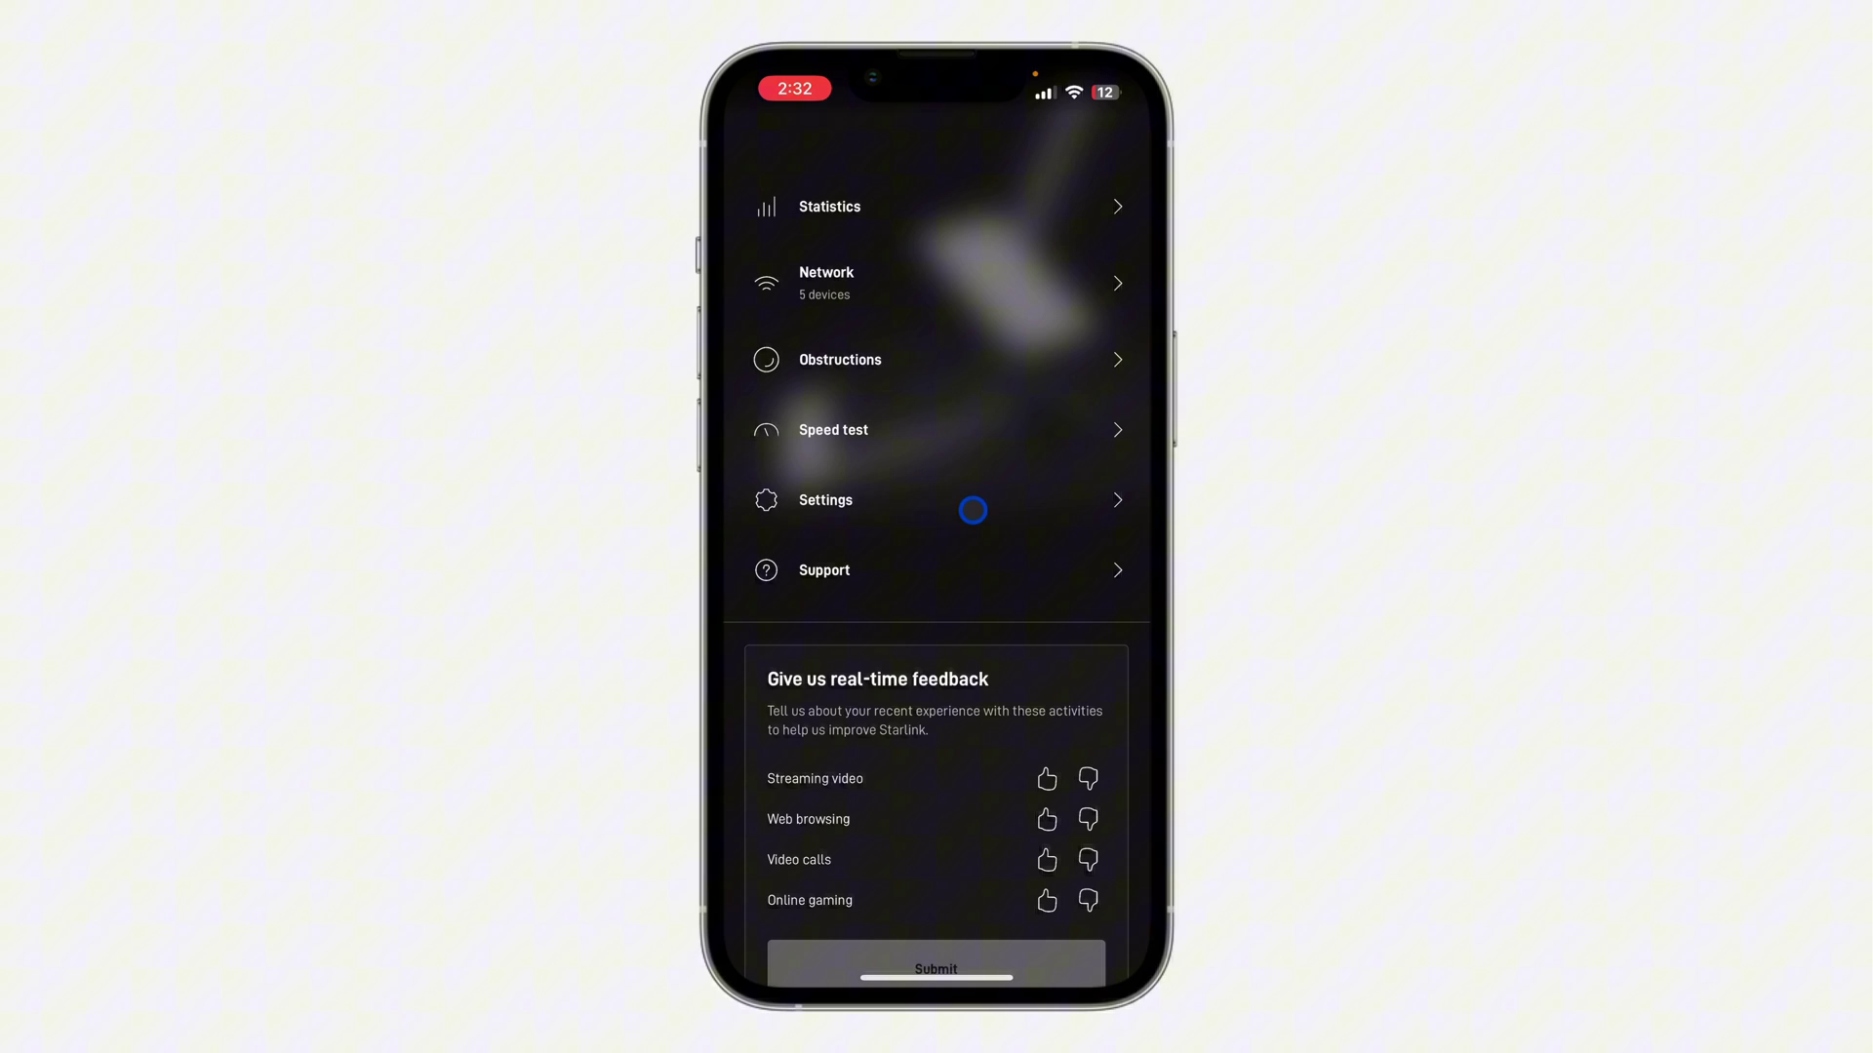
Step: Open the router Settings page listing the STARLINK network, content filtering and custom DNS
left_click(939, 502)
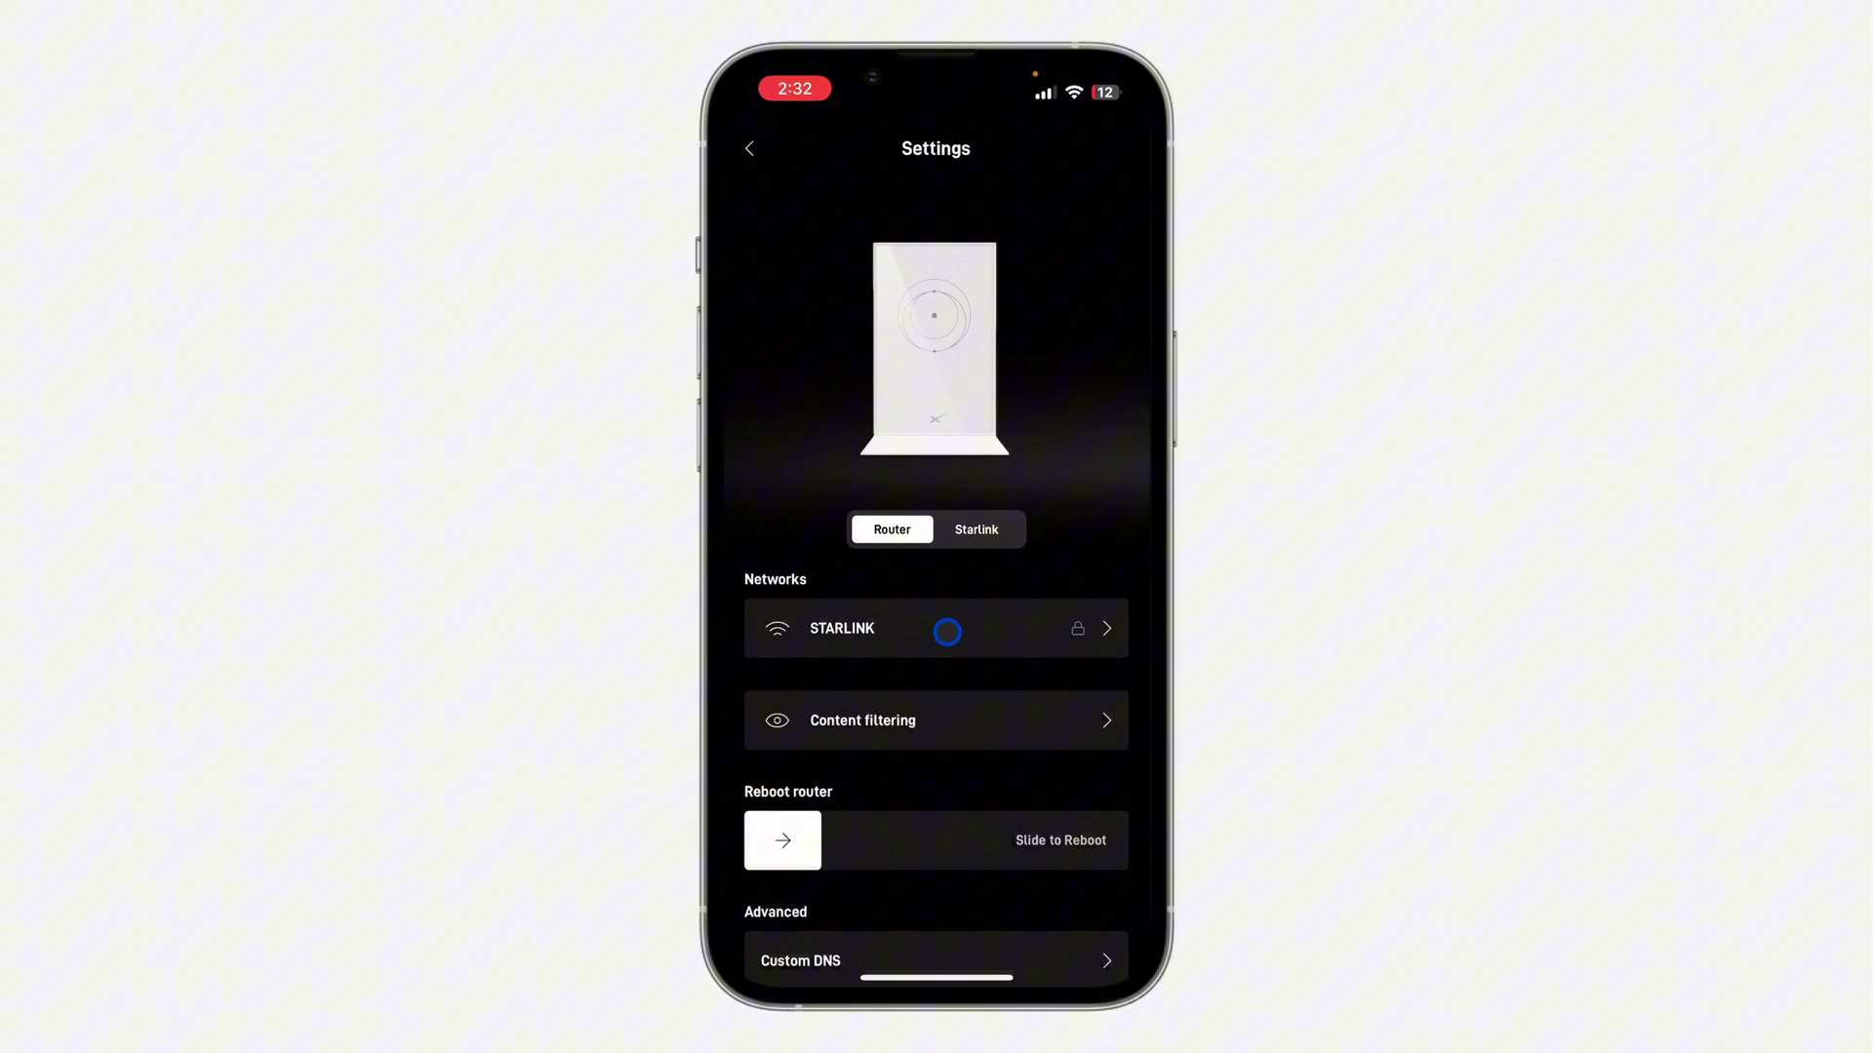
Step: Open the STARLINK network's edit screen and start changing its password
left_click(952, 629)
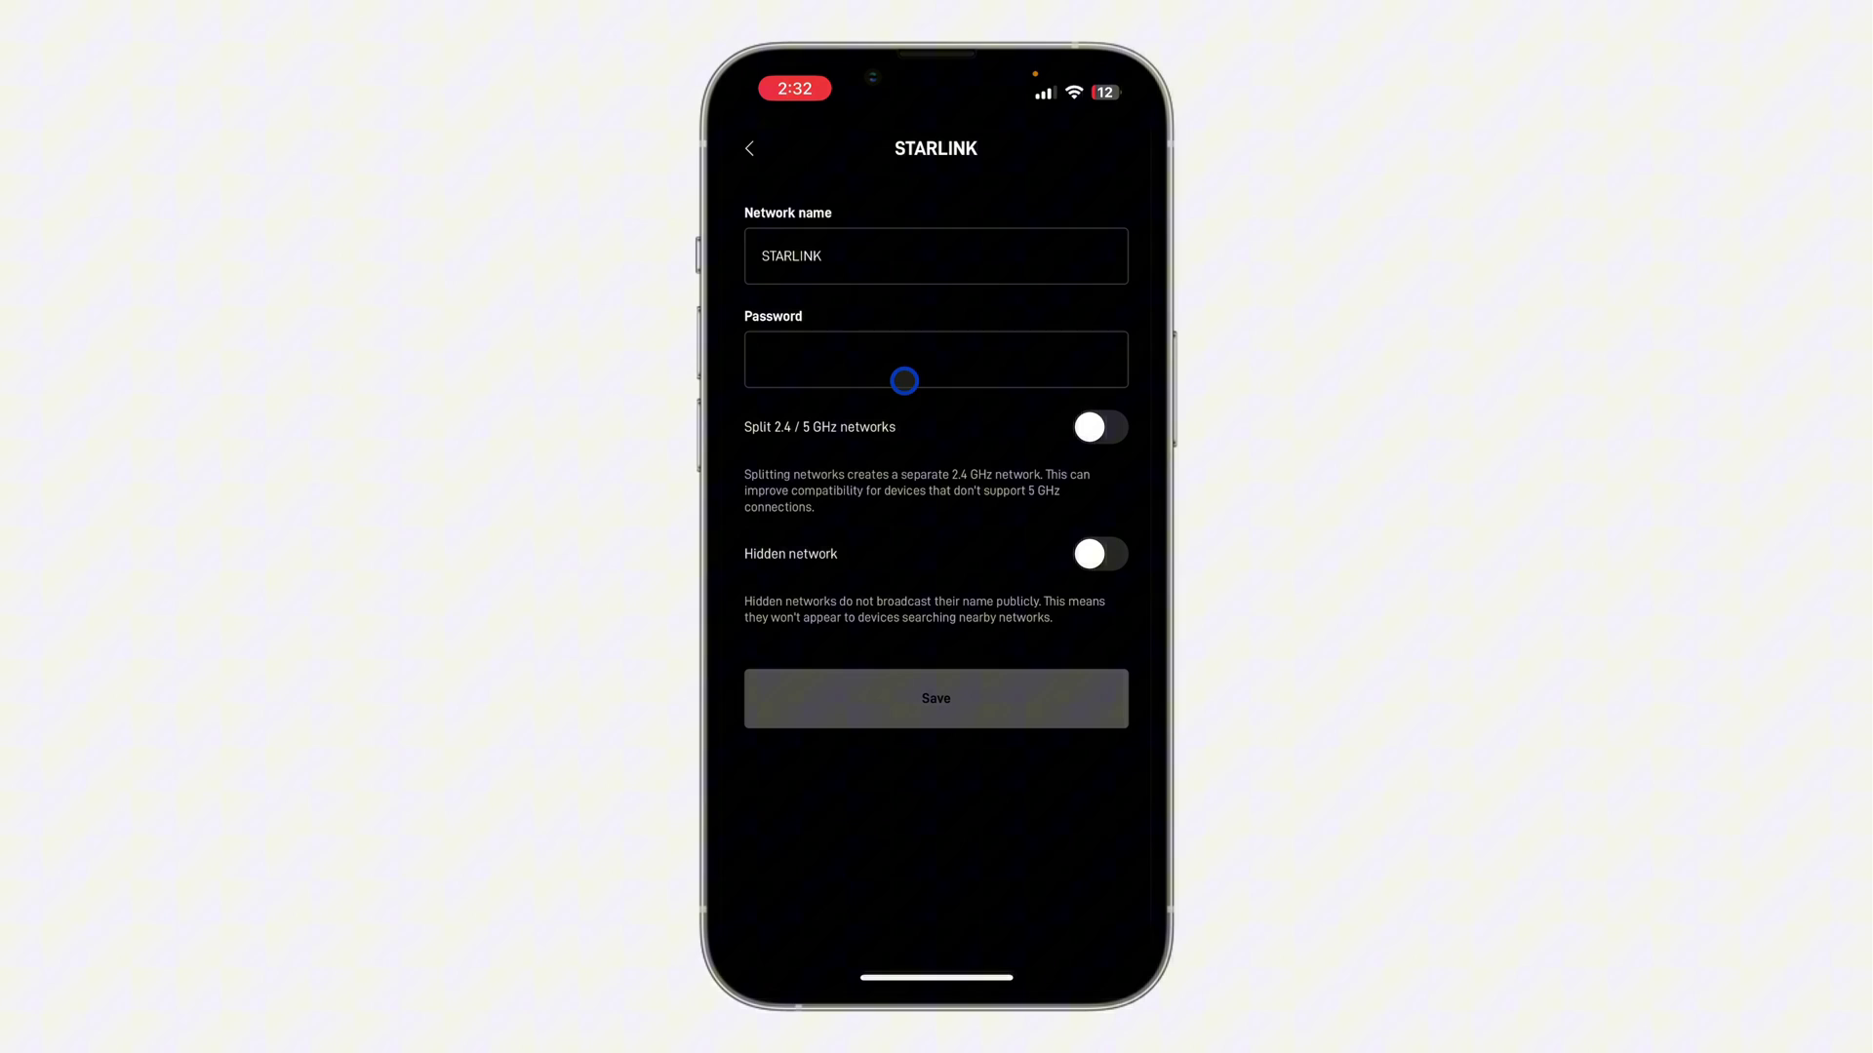
left_click(919, 366)
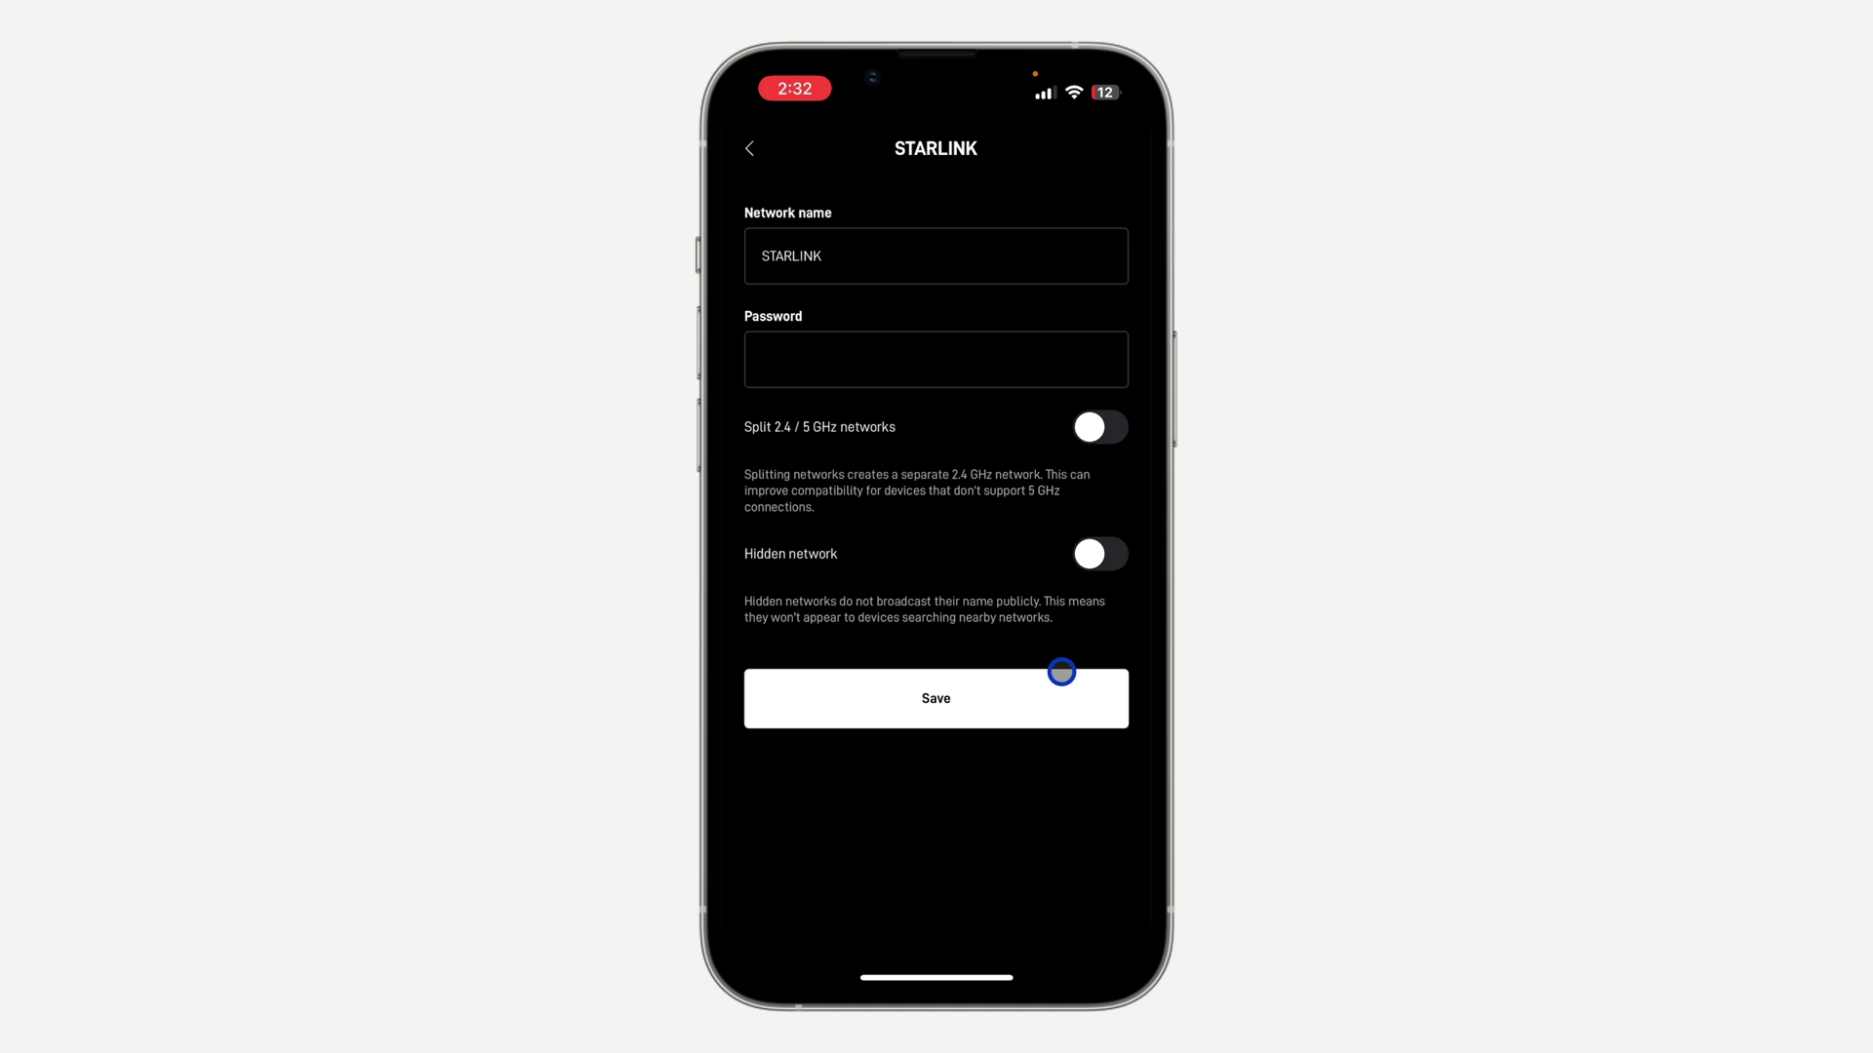
Step: Leave the STARLINK edit screen and discard the unsaved password change
left_click(749, 147)
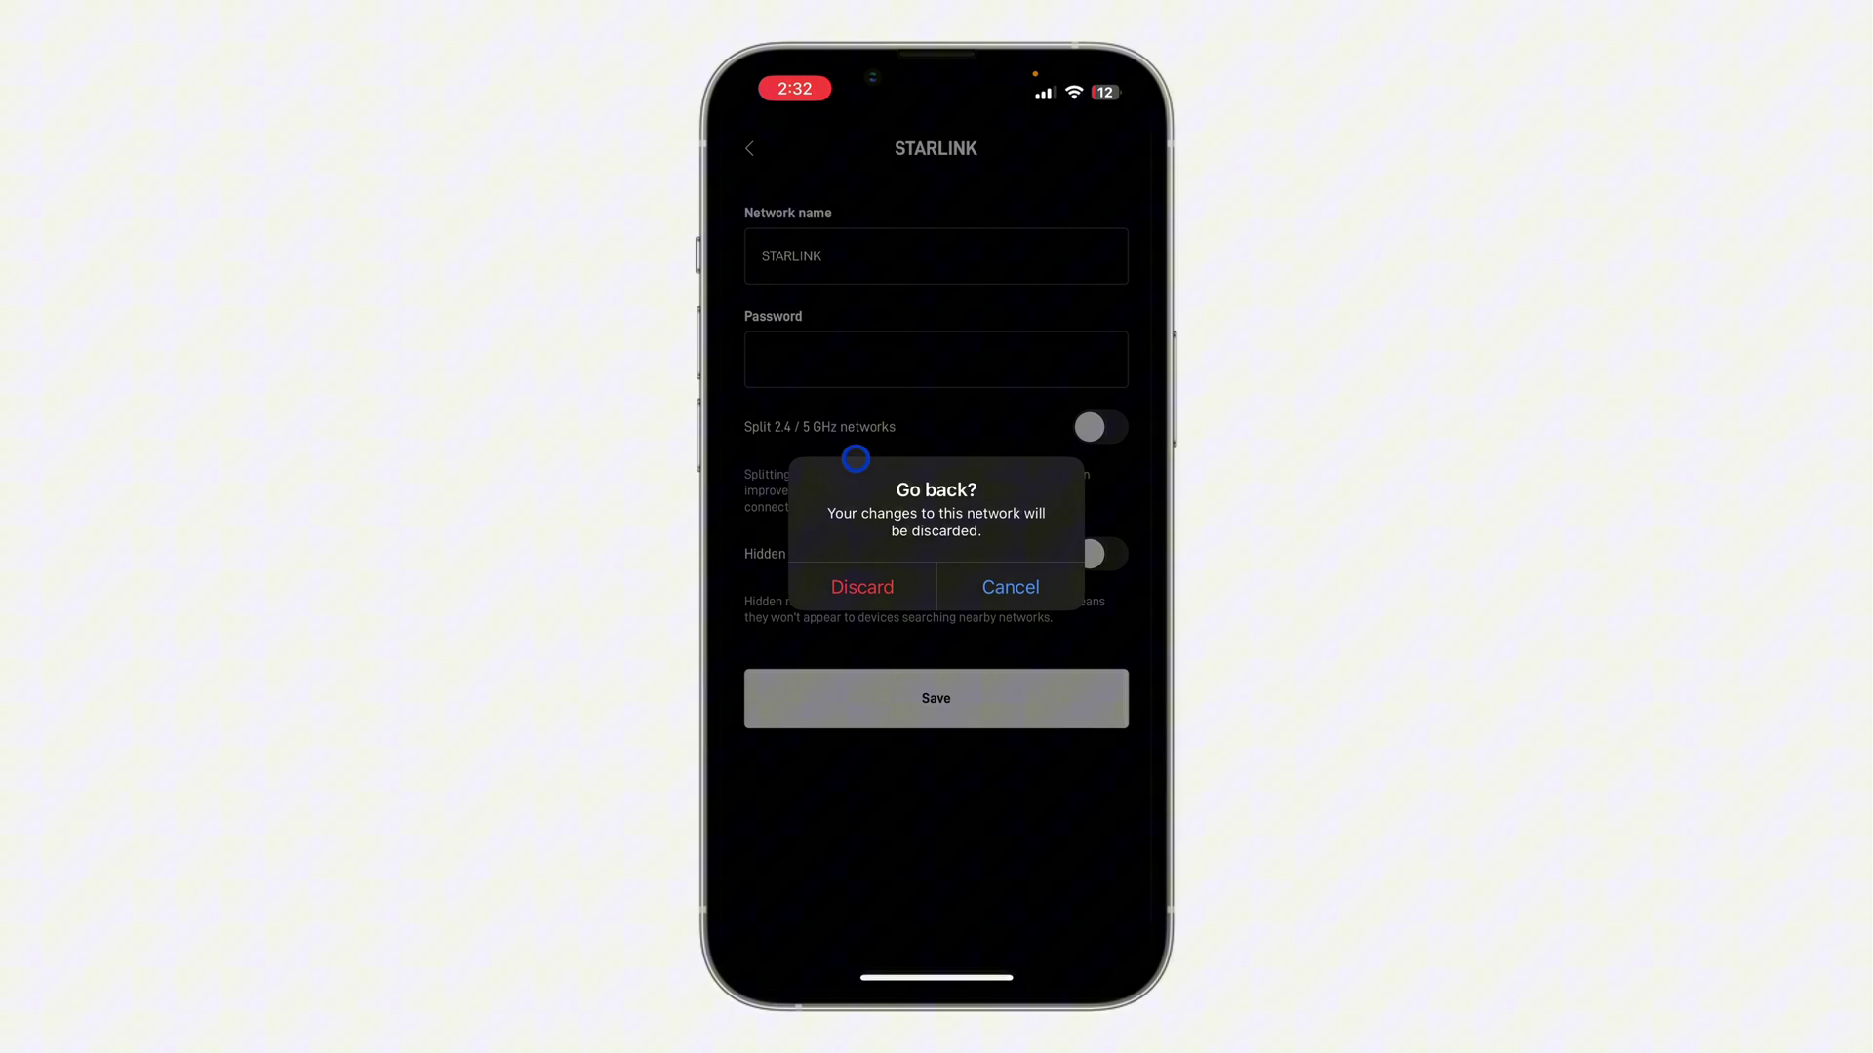
left_click(841, 586)
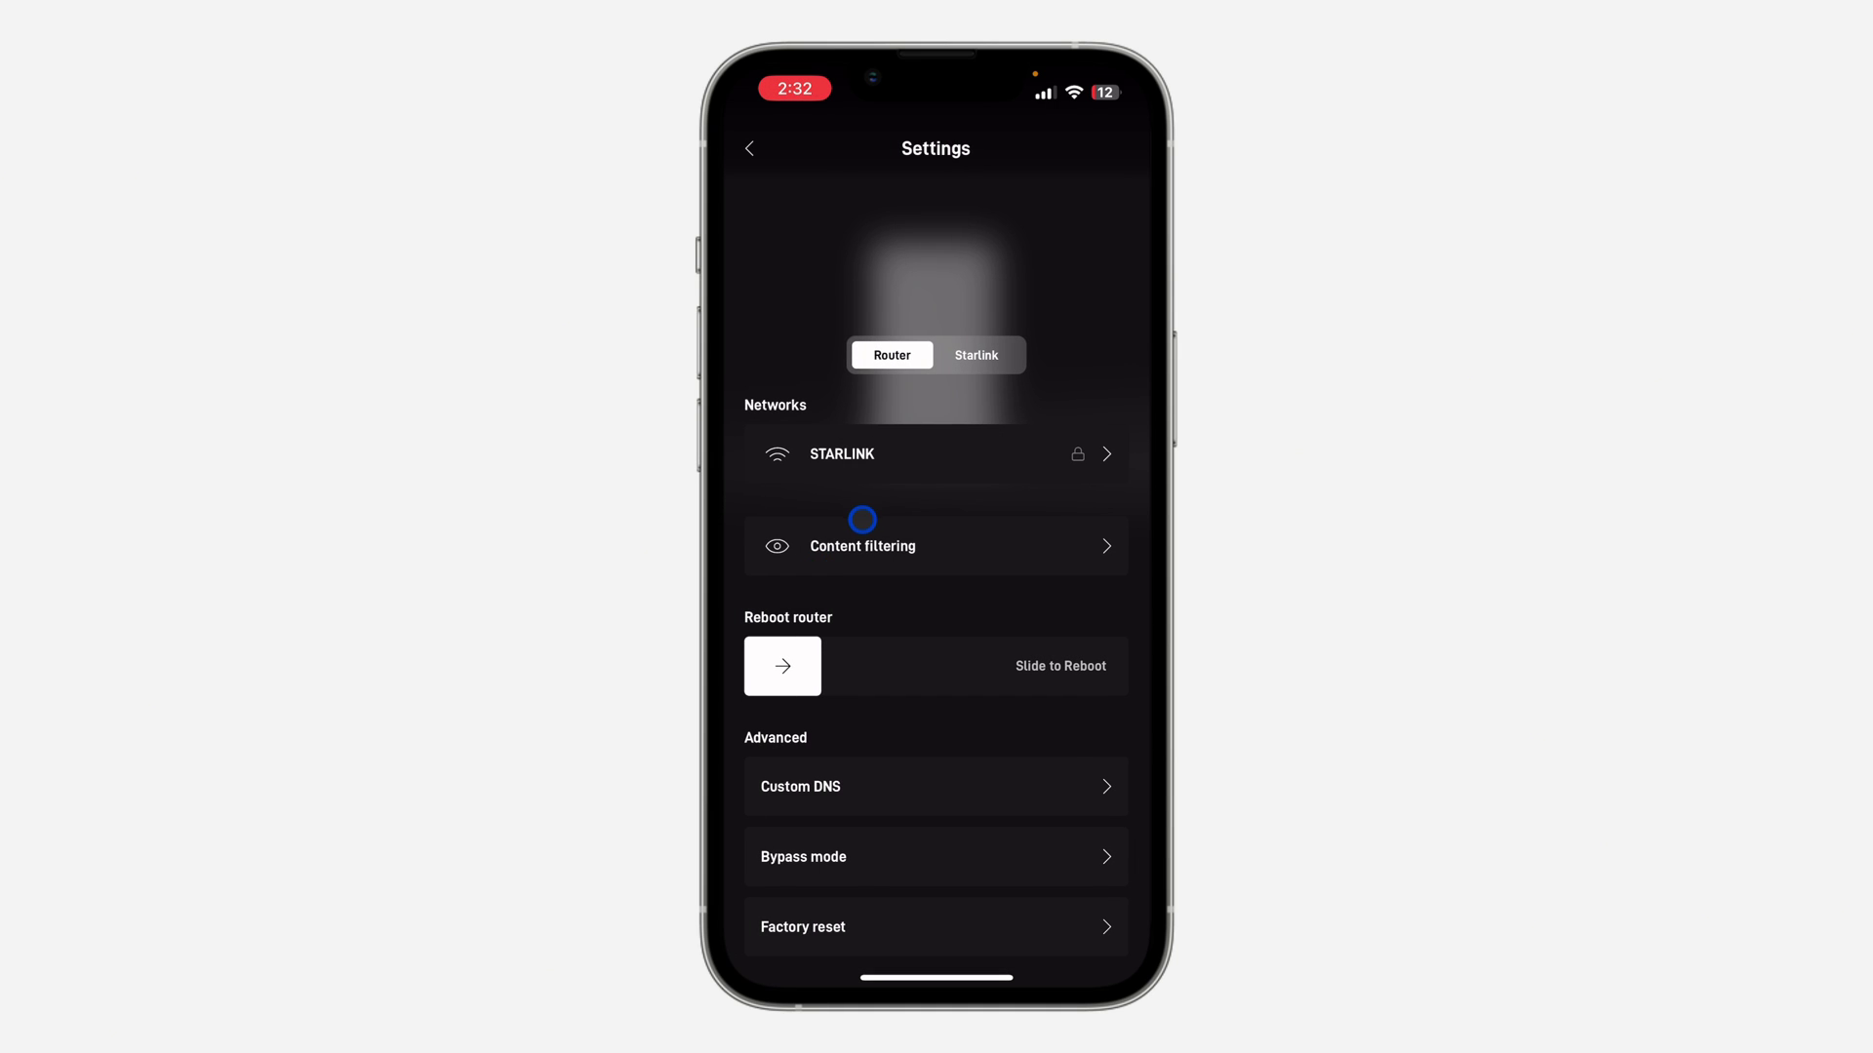